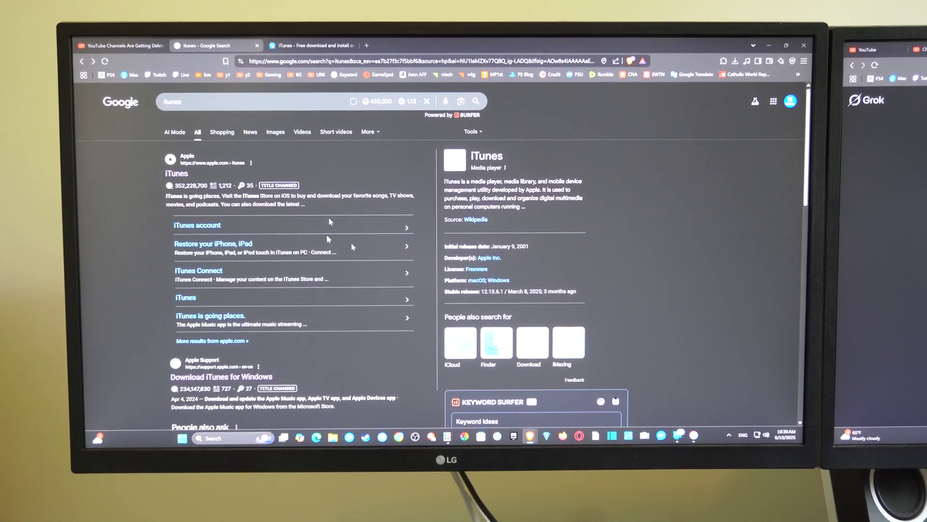
Select the iTunes search query on the Google results page.
double_click(212, 100)
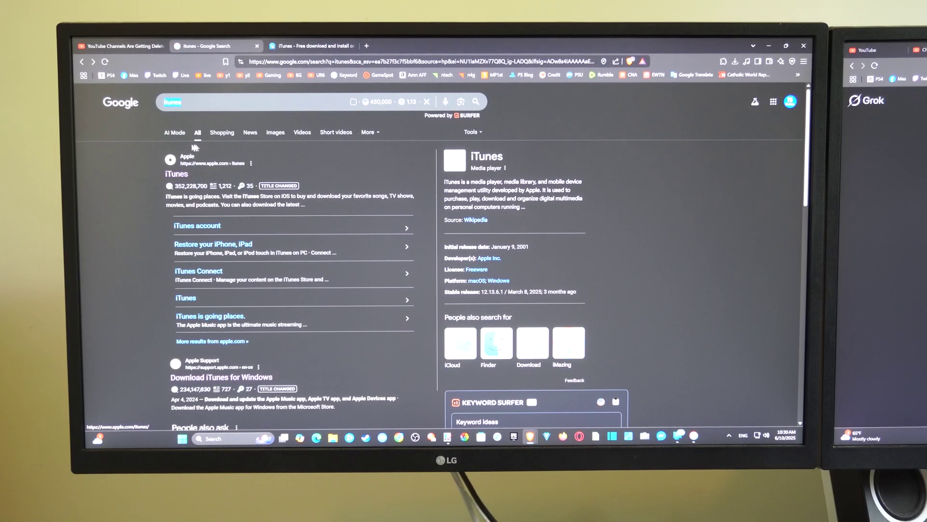
scroll(186, 344, down, 1)
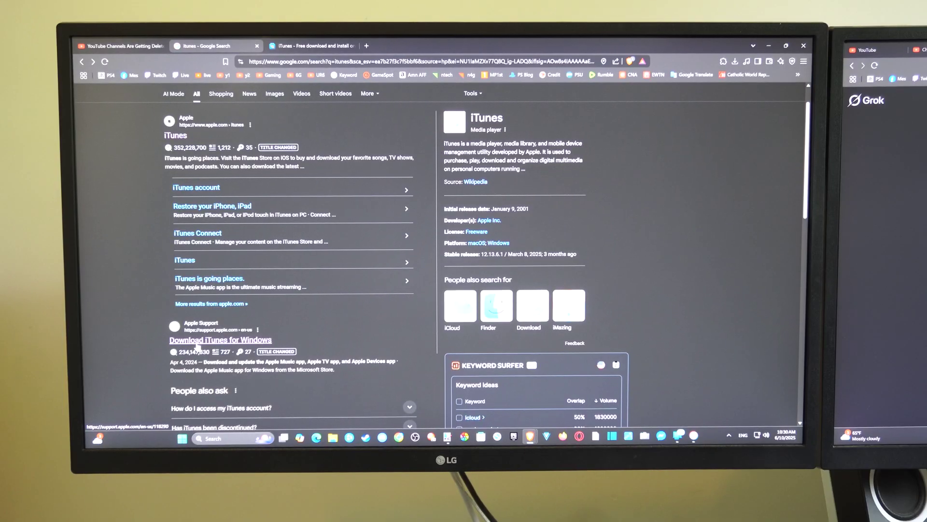
scroll(239, 260, down, 5)
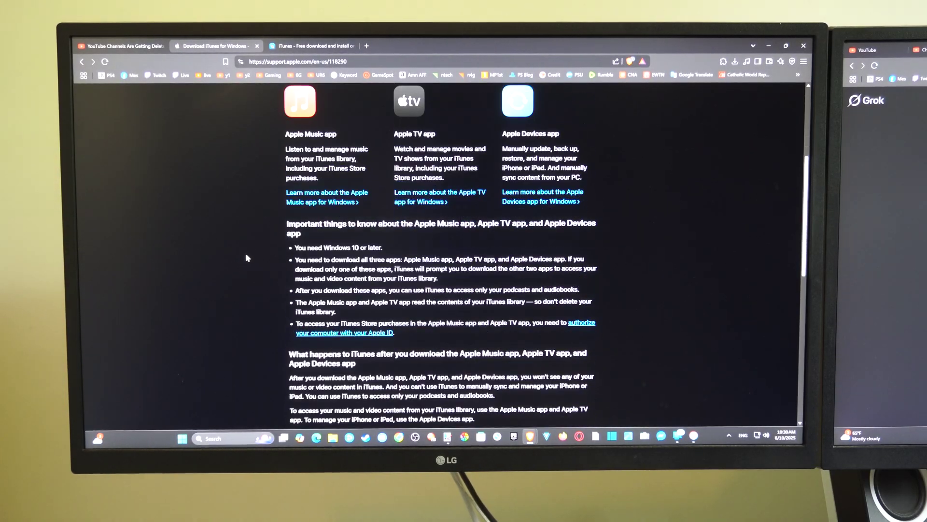
scroll(246, 258, down, 2)
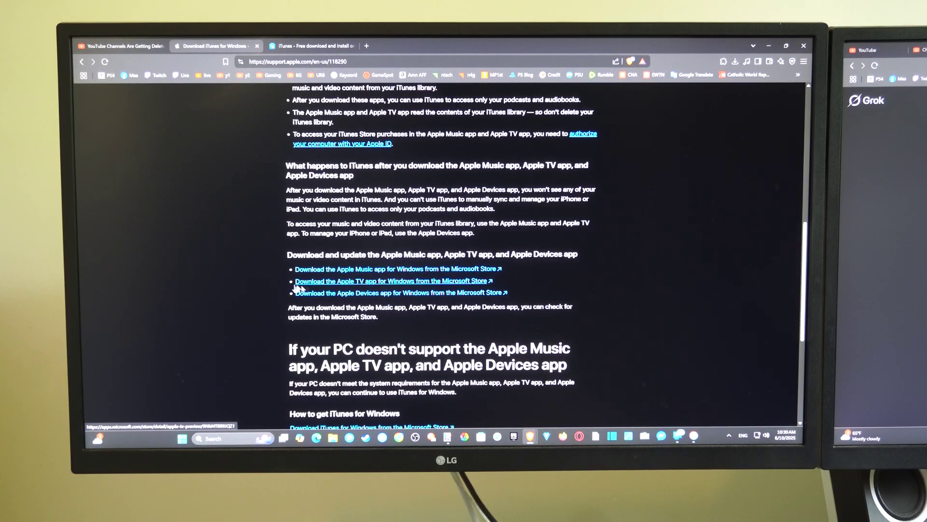
scroll(297, 287, down, 3)
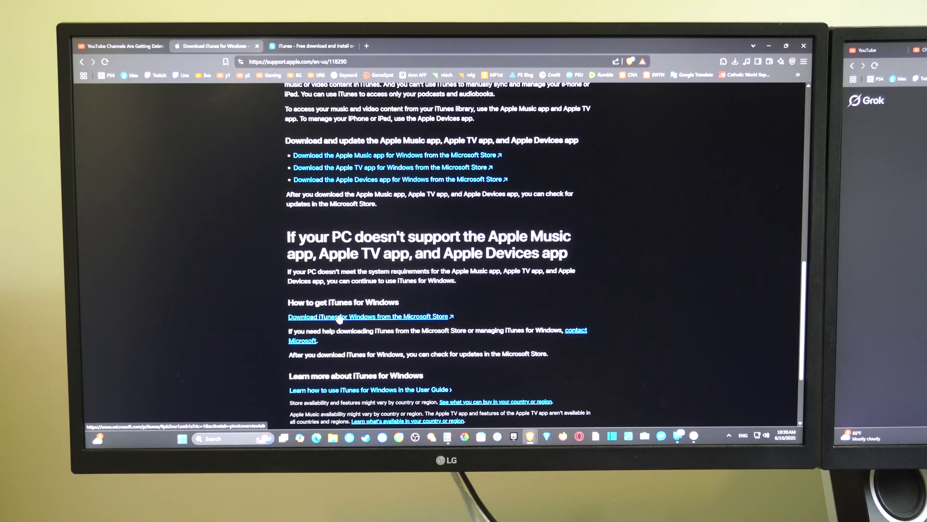
Save the 1,079 KB iTunes installer from Microsoft Store to Downloads, then bring iTunes forward.
click(338, 318)
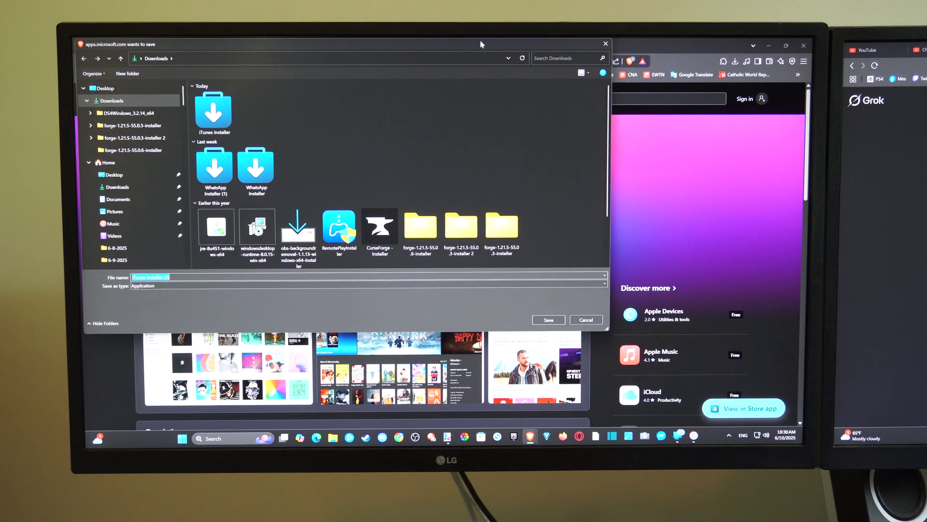
drag(481, 44, 560, 84)
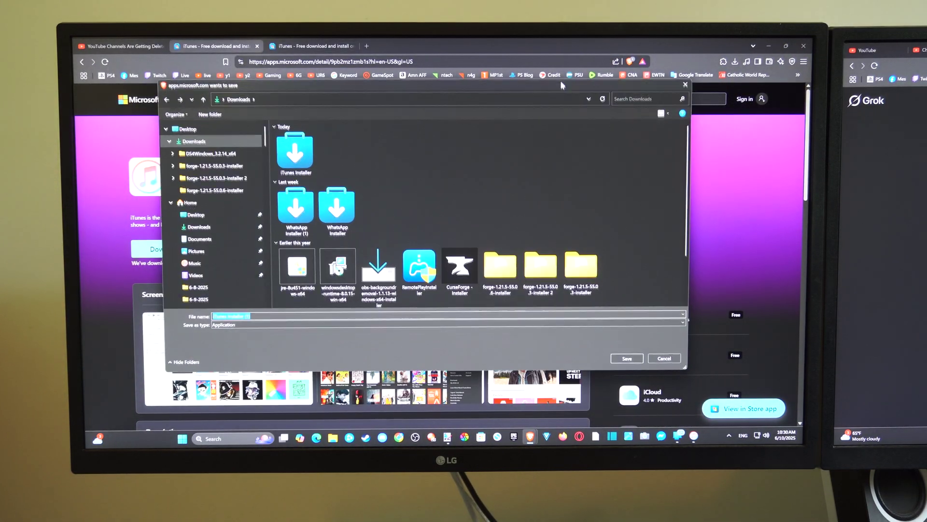
click(629, 359)
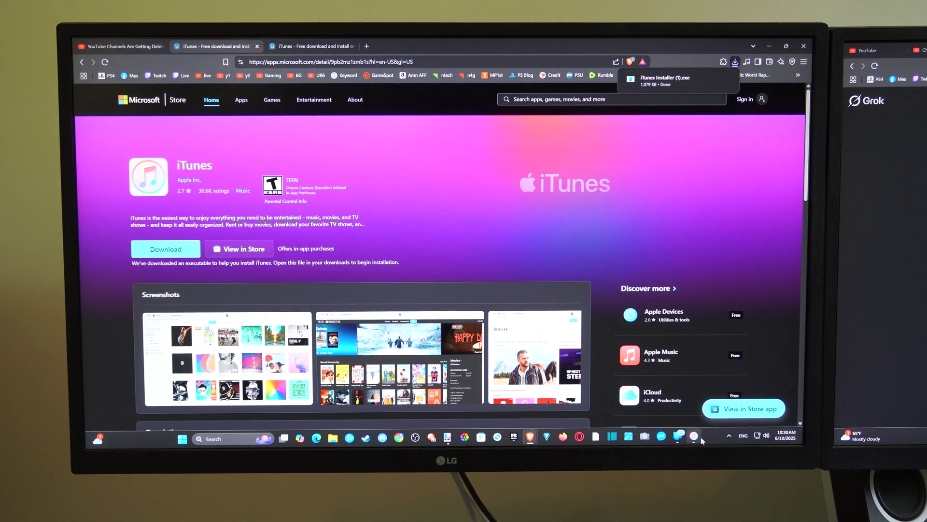
click(695, 436)
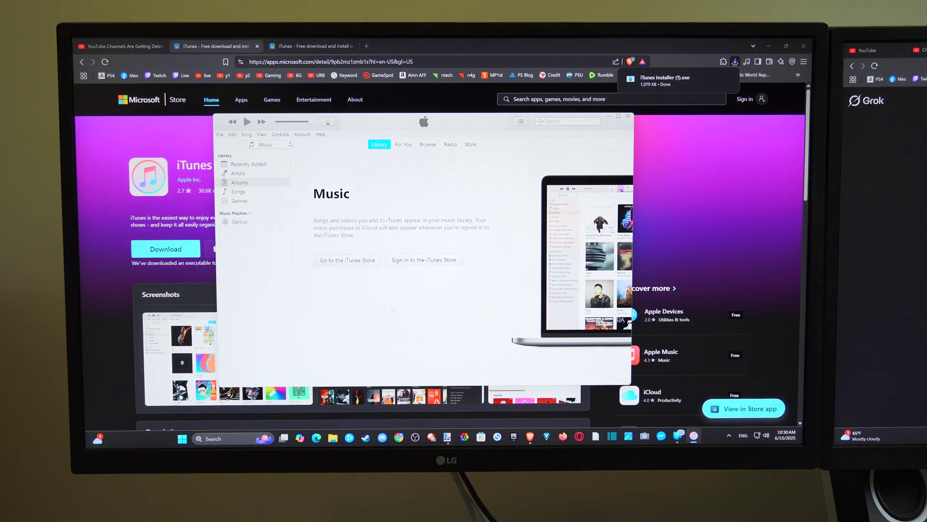